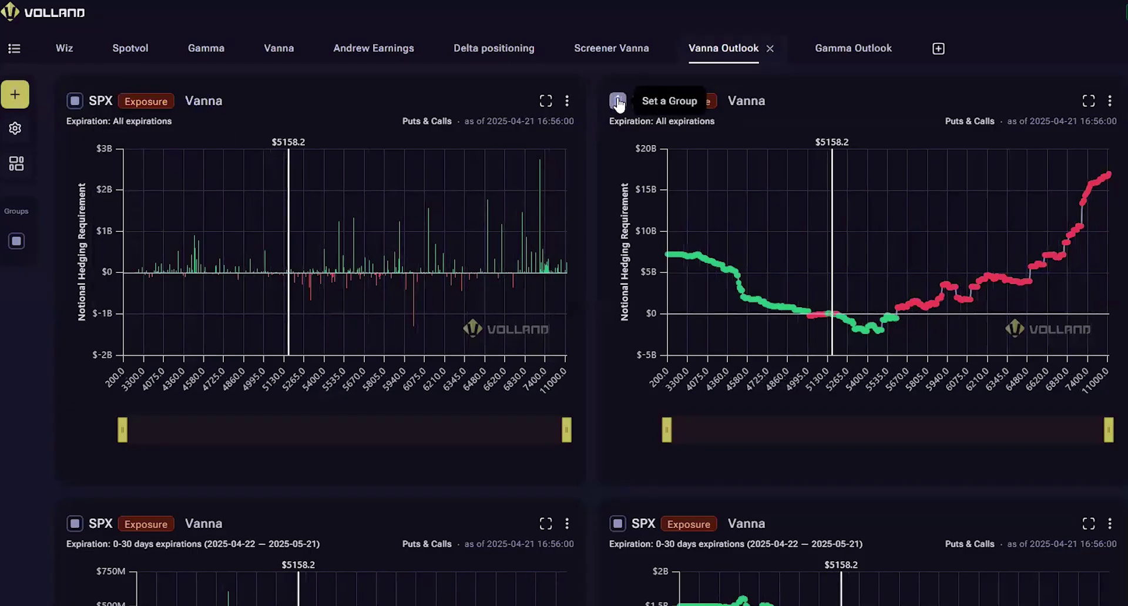
Check the group colour options for the all-expirations curve and the 0-30 day bar and curve charts
left_click(618, 105)
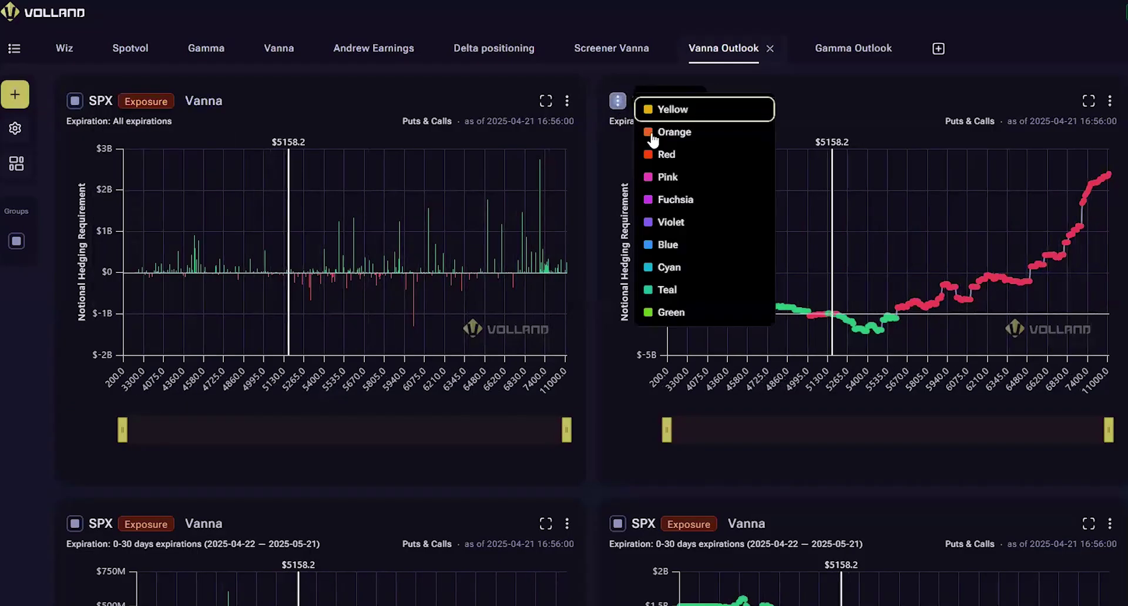
left_click(673, 221)
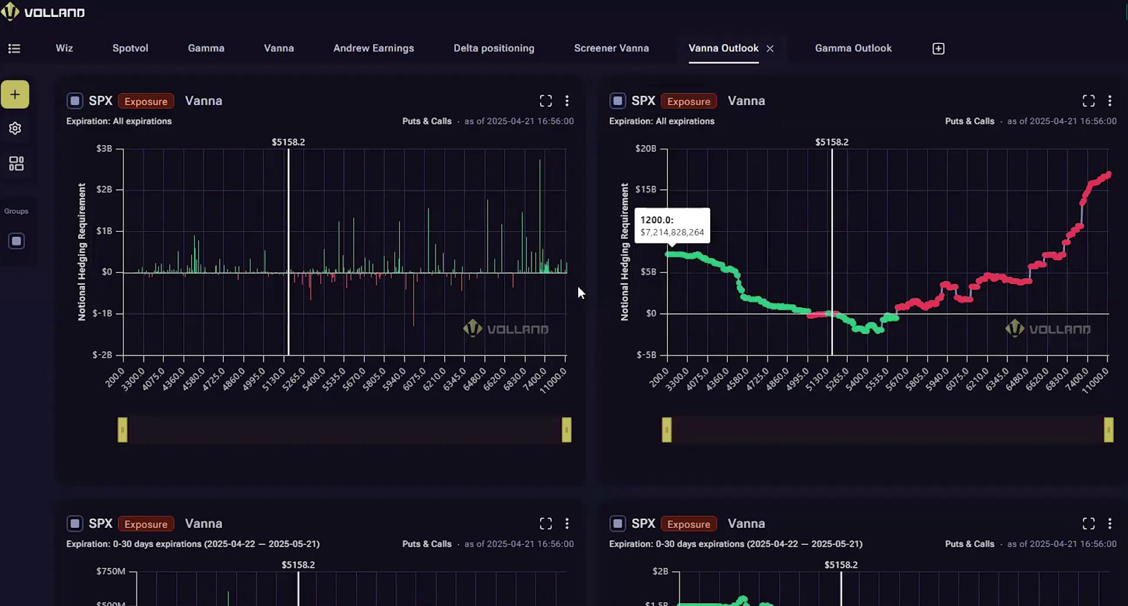
scroll(579, 286, "down", 5)
left_click(74, 241)
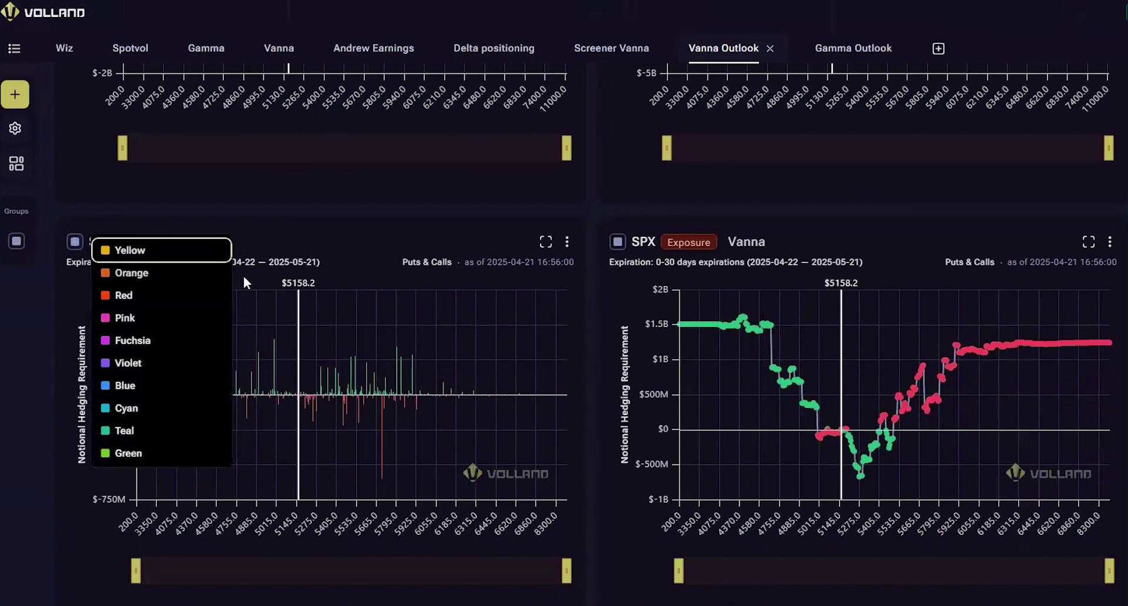
left_click(244, 276)
left_click(619, 242)
left_click(729, 440)
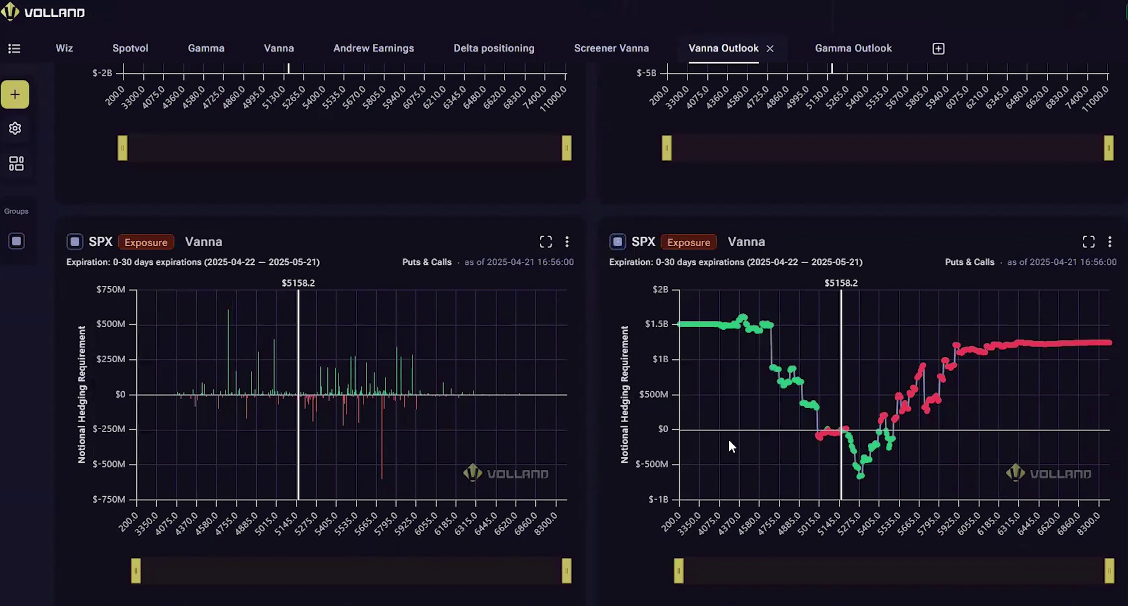
Scroll down the Vanna charts to the Vanna Heatmap and Aggregate Vanna Trend panels
scroll(629, 356, "down", 1)
scroll(609, 346, "down", 6)
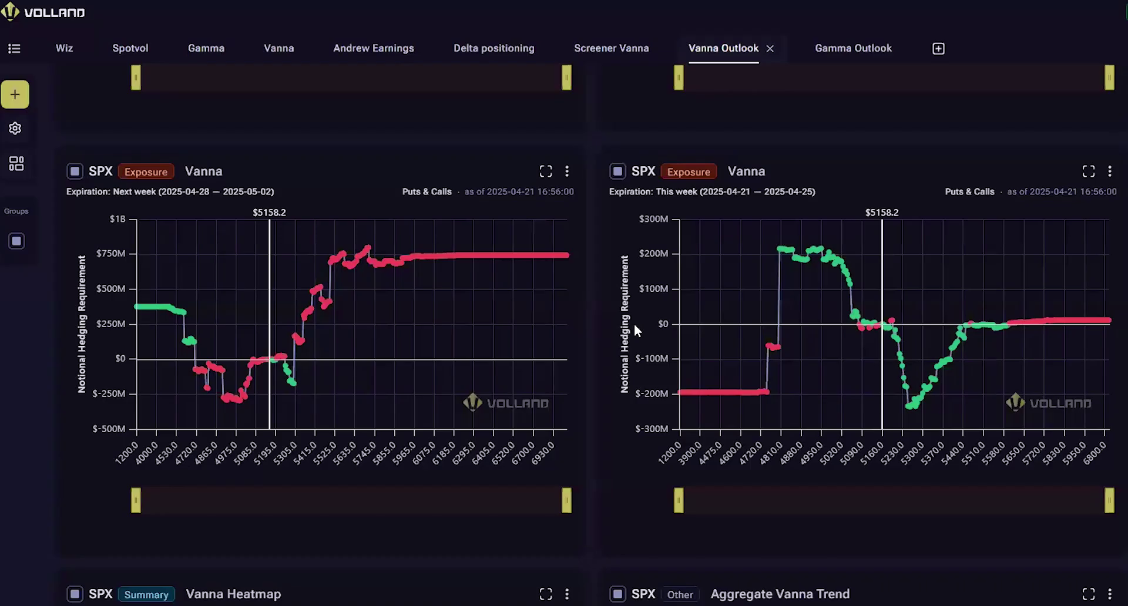
scroll(634, 324, "down", 7)
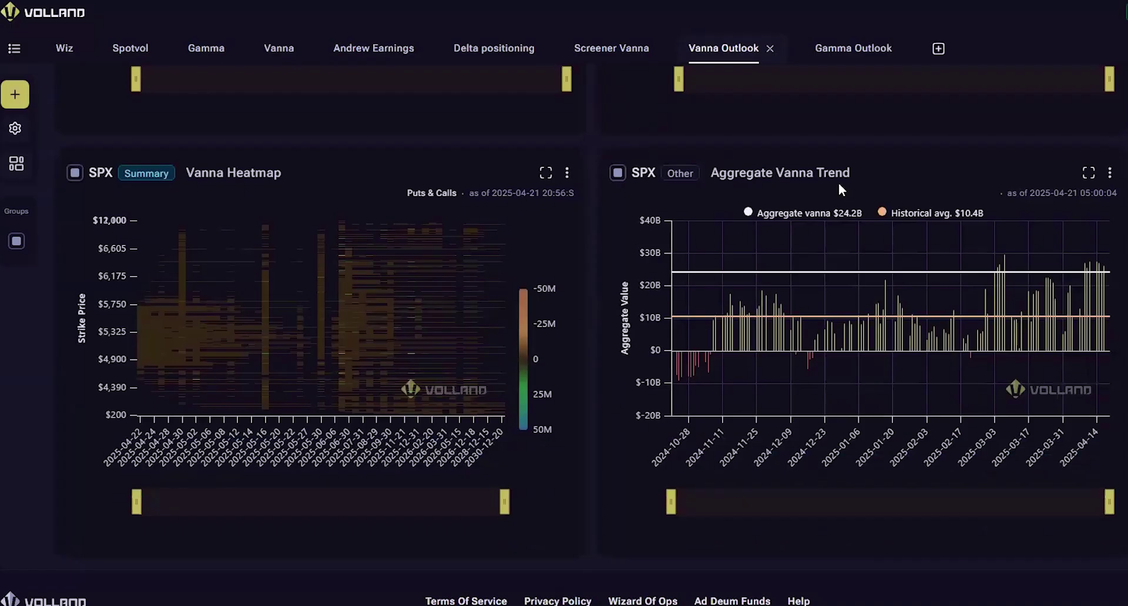
mouse_move(1080, 323)
Scroll back to the all-expirations SPX vanna curve, which peaks near $16.96B at the 12000 strike
scroll(593, 274, "up", 7)
scroll(593, 274, "up", 6)
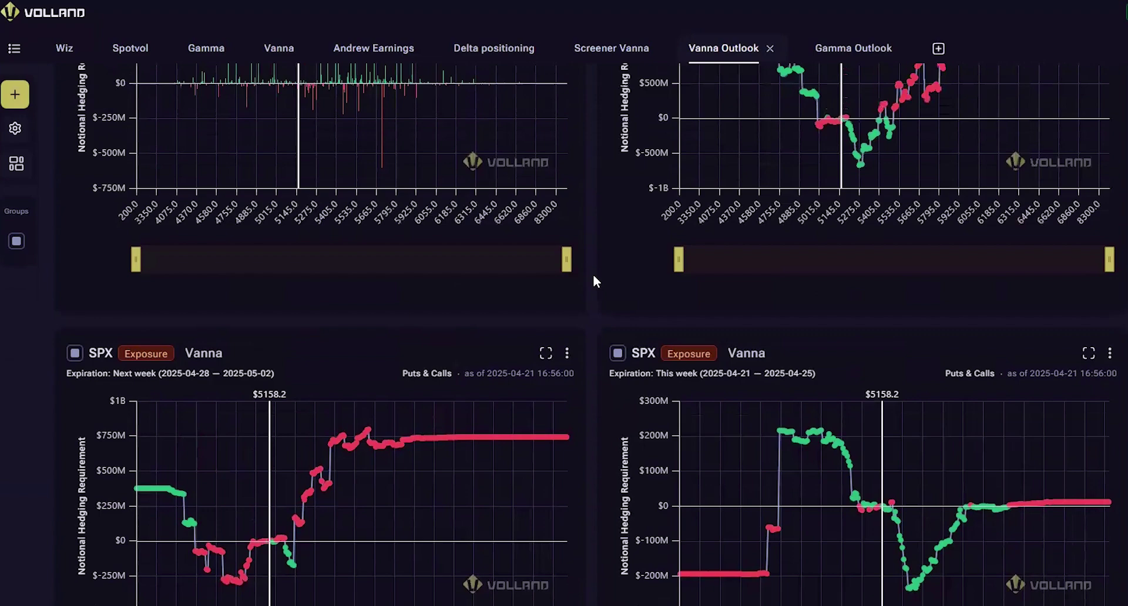
scroll(592, 274, "down", 5)
scroll(593, 274, "up", 10)
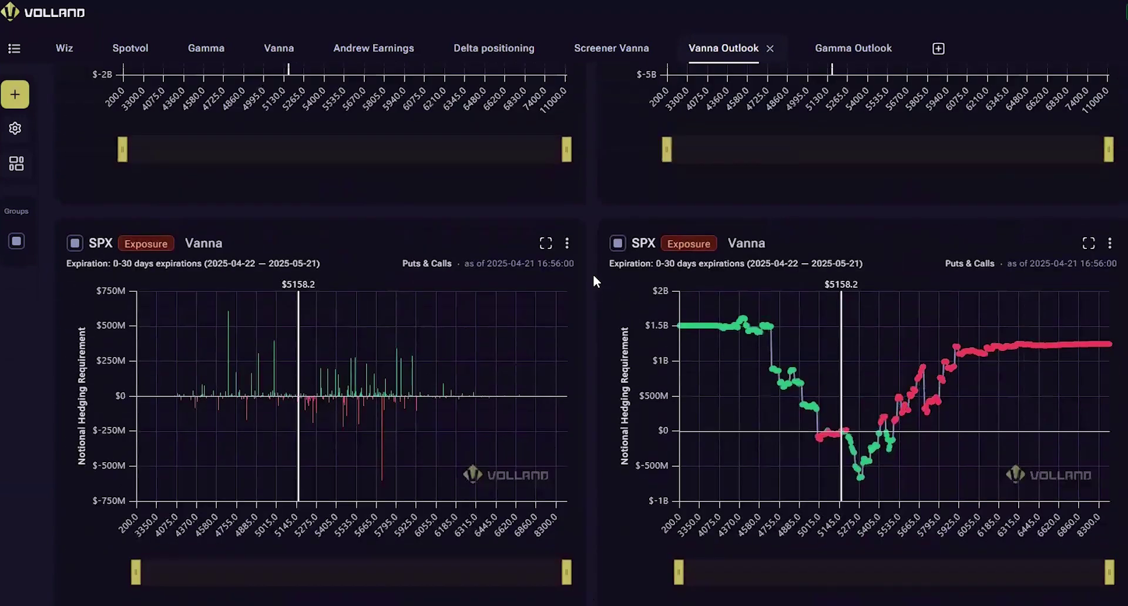
scroll(593, 278, "down", 18)
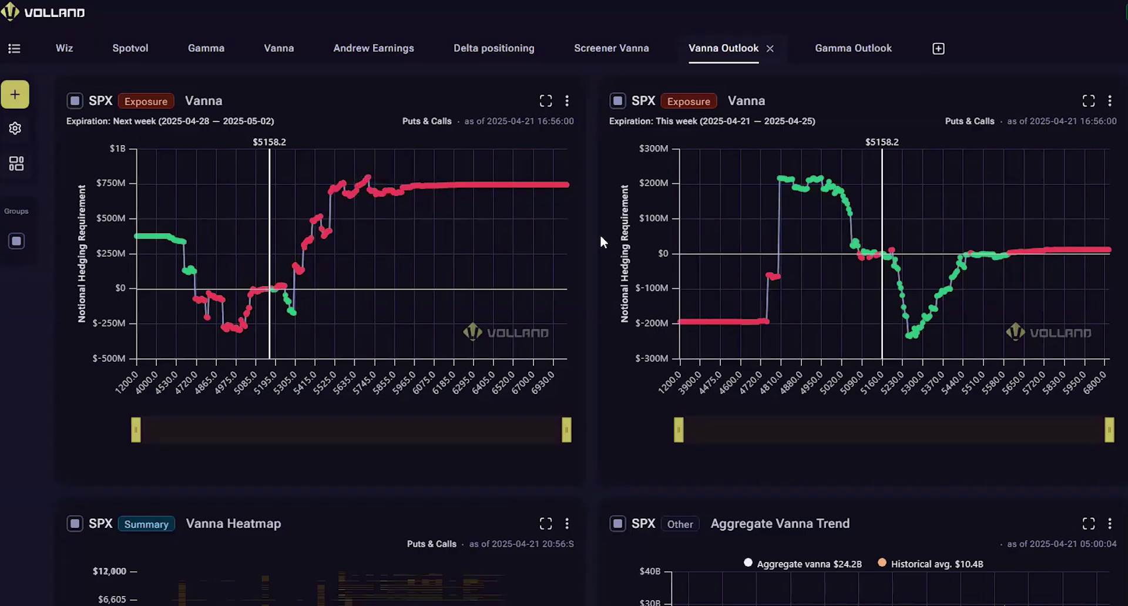
scroll(603, 276, "up", 10)
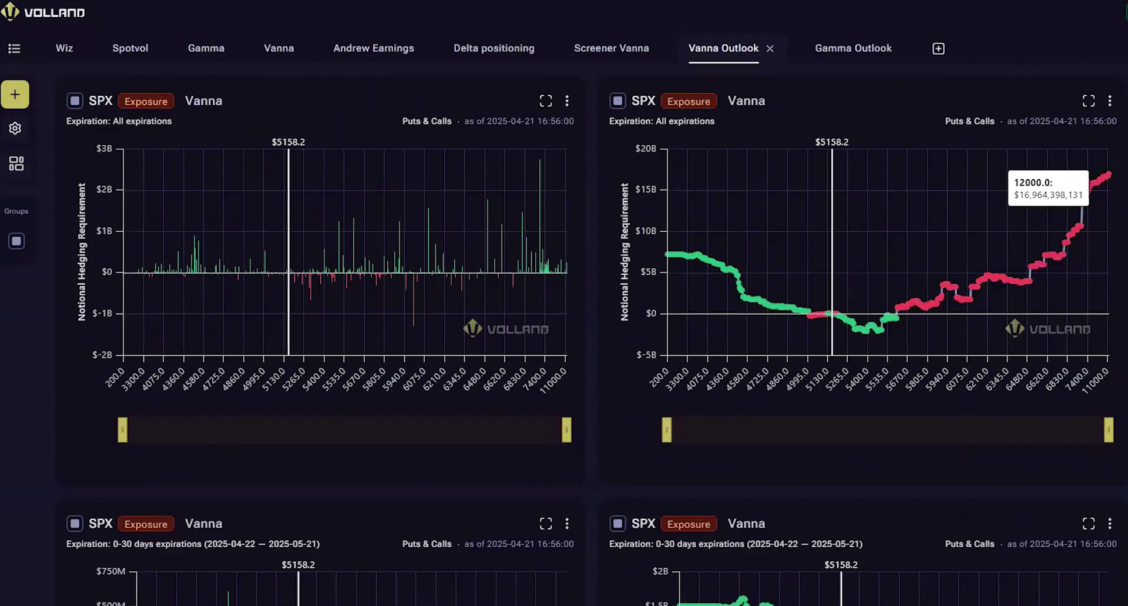
scroll(1027, 176, "down", 5)
scroll(1106, 309, "down", 8)
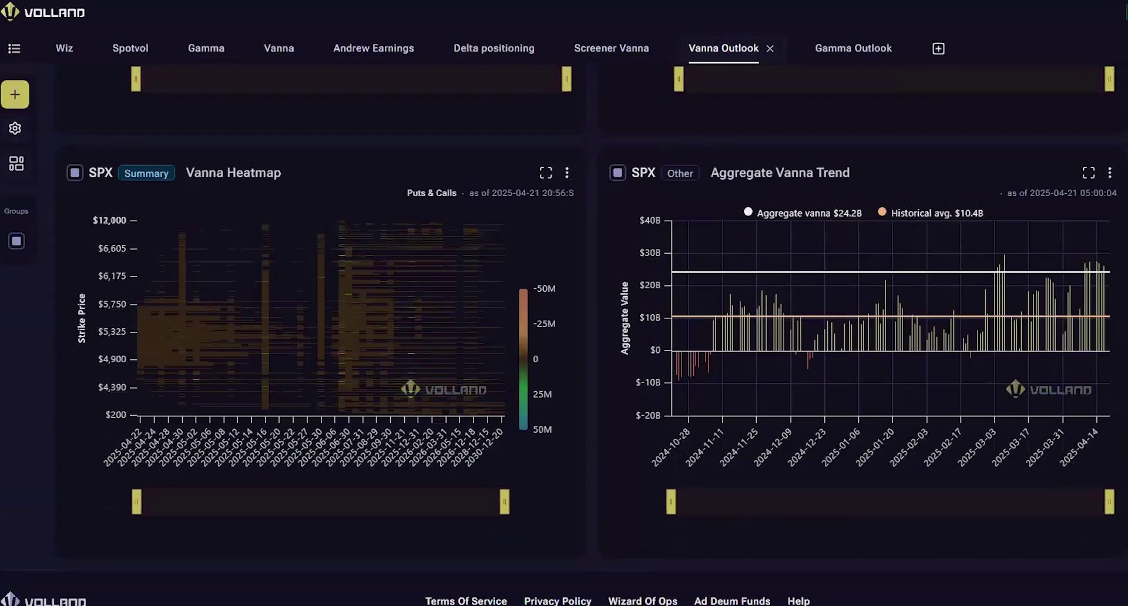
scroll(788, 170, "up", 6)
scroll(807, 285, "up", 14)
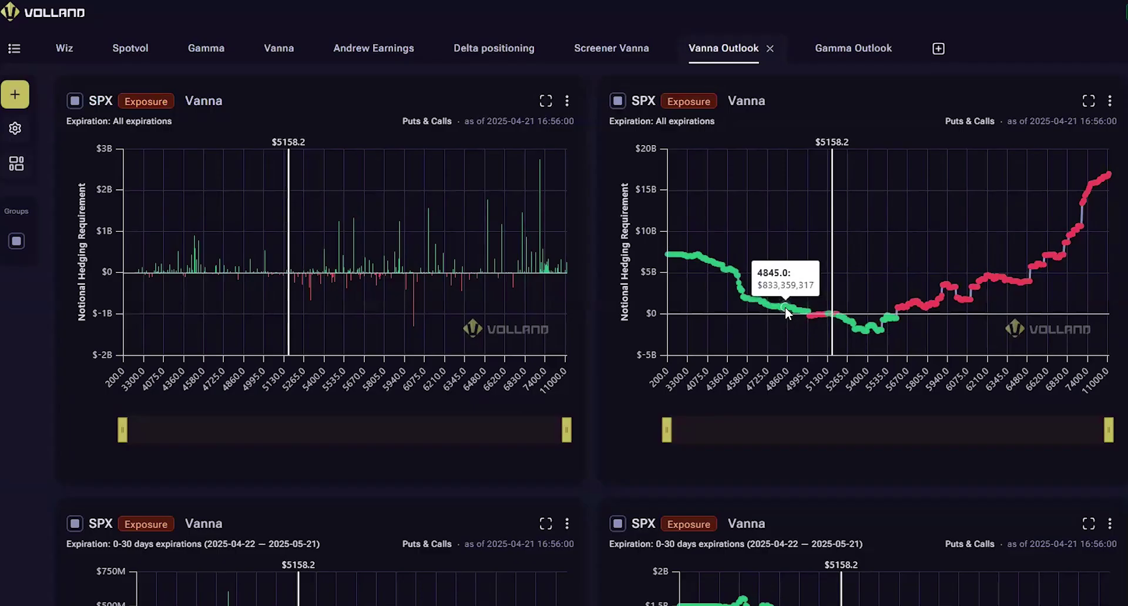
Scroll through the 0-30 day, next-week and this-week SPX Vanna charts toward the Vanna Heatmap
scroll(786, 307, "down", 7)
scroll(1002, 205, "up", 4)
scroll(1002, 205, "up", 4)
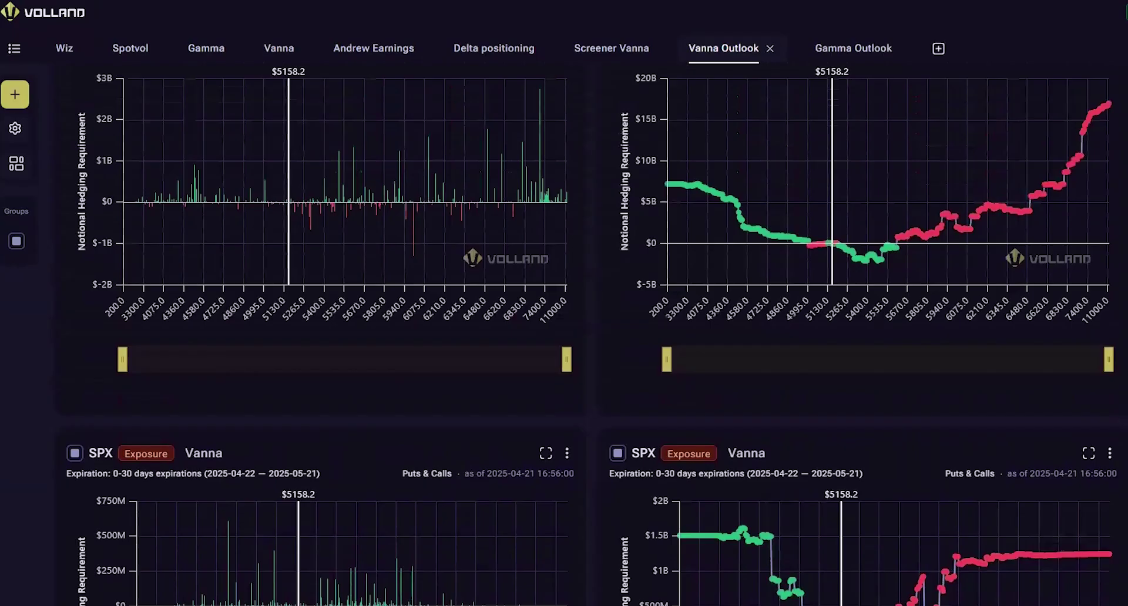
scroll(1002, 206, "down", 6)
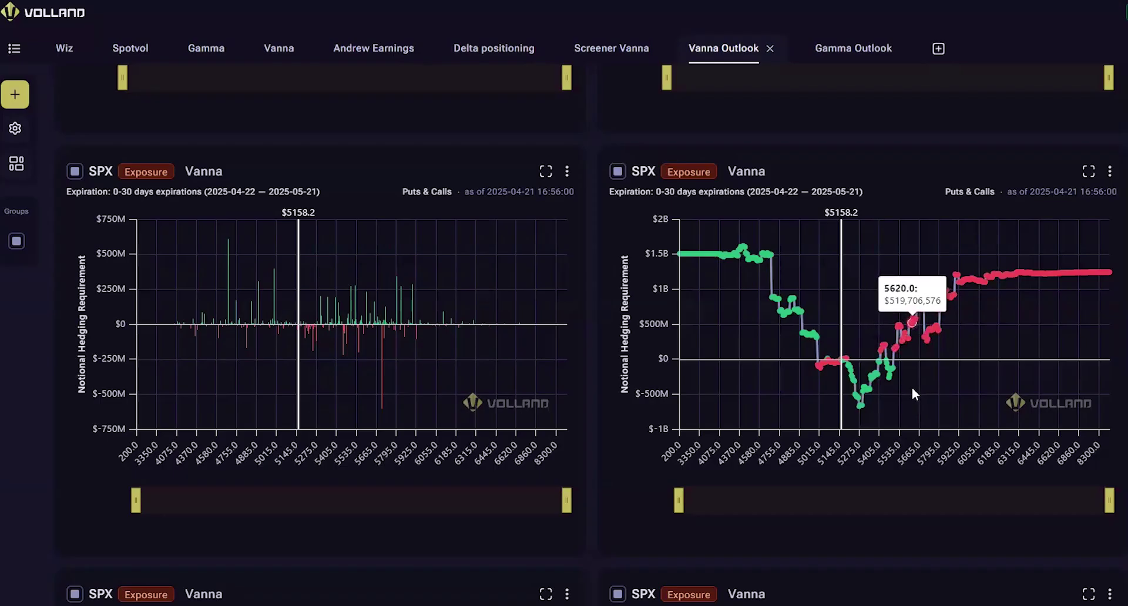
scroll(912, 387, "down", 5)
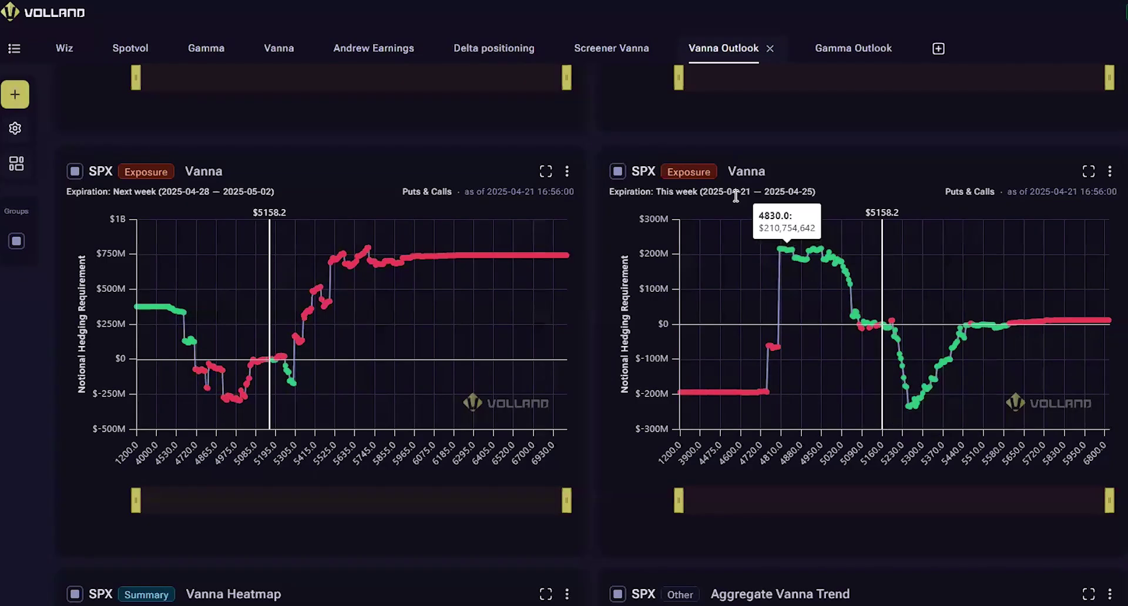
scroll(784, 195, "down", 5)
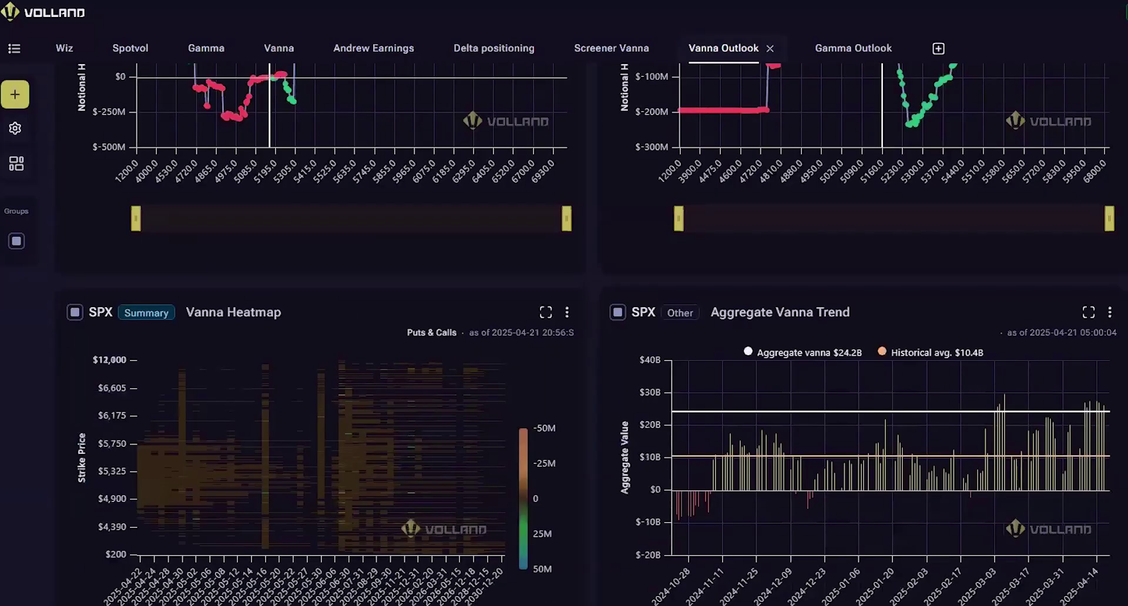
scroll(564, 335, "down", 3)
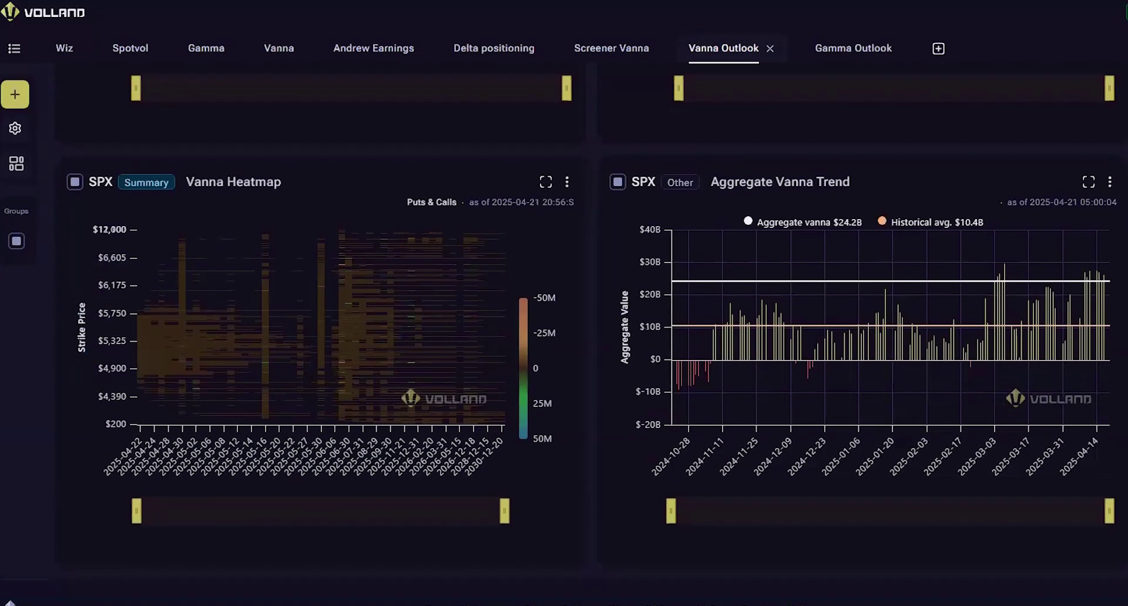
scroll(564, 335, "up", 12)
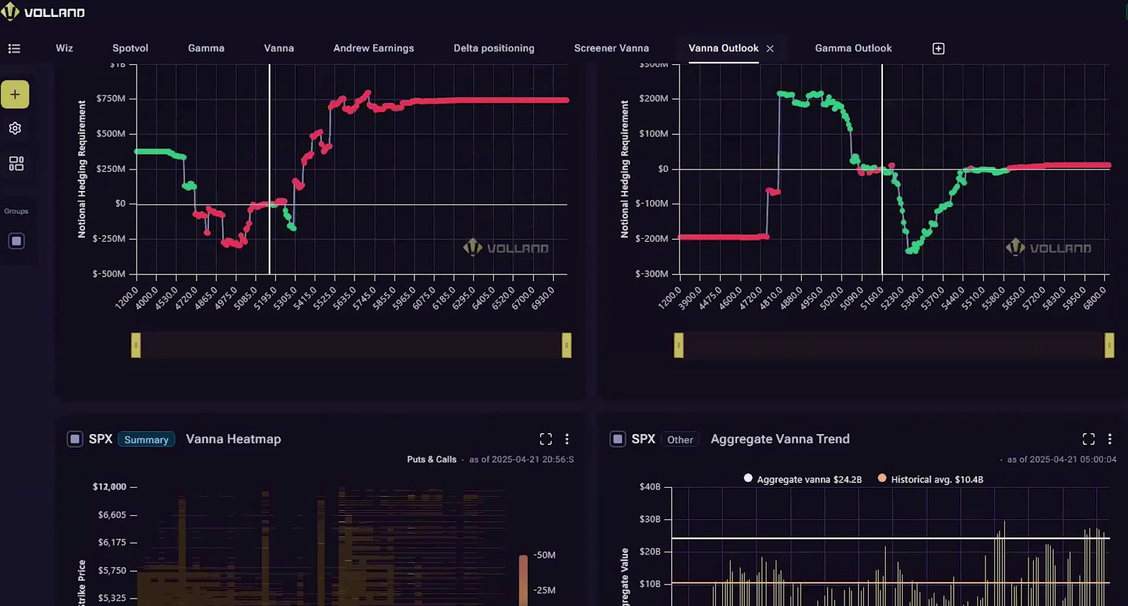
scroll(564, 335, "up", 3)
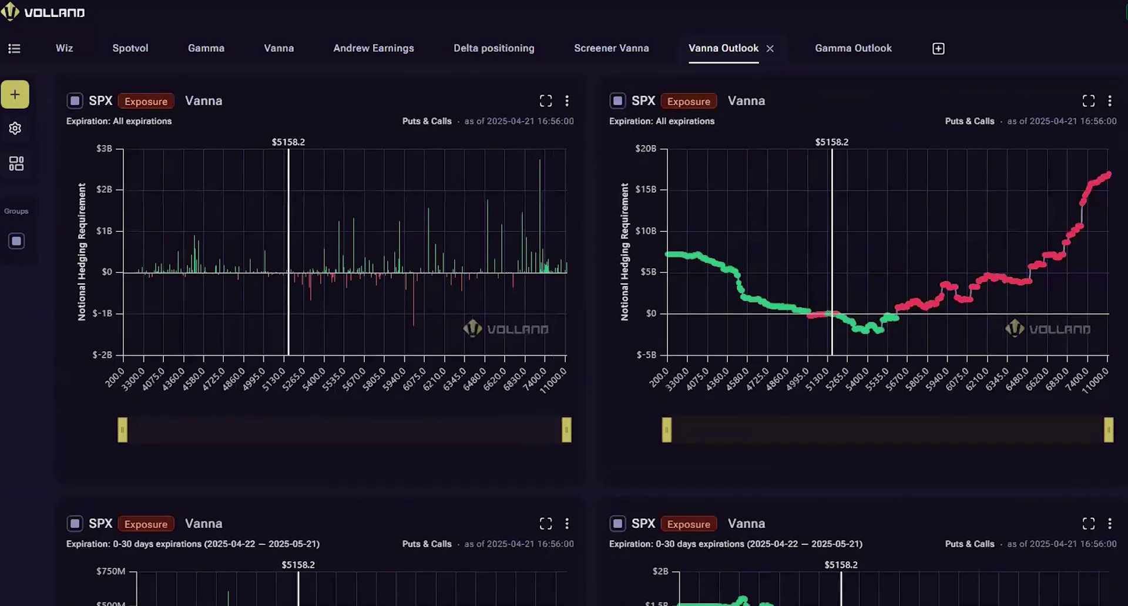
scroll(567, 410, "down", 12)
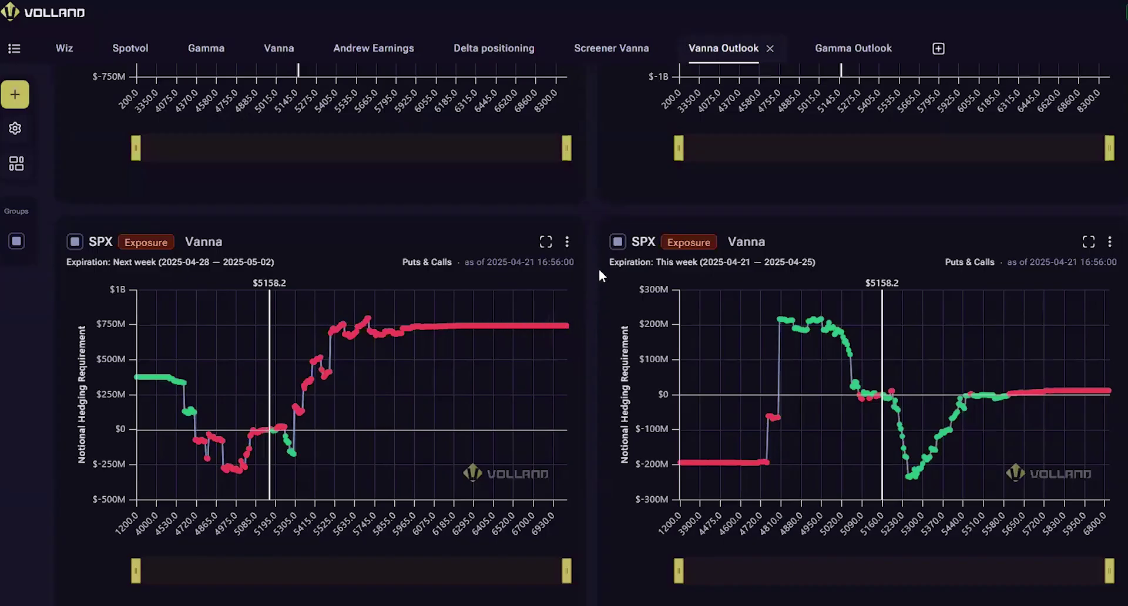
left_click(854, 47)
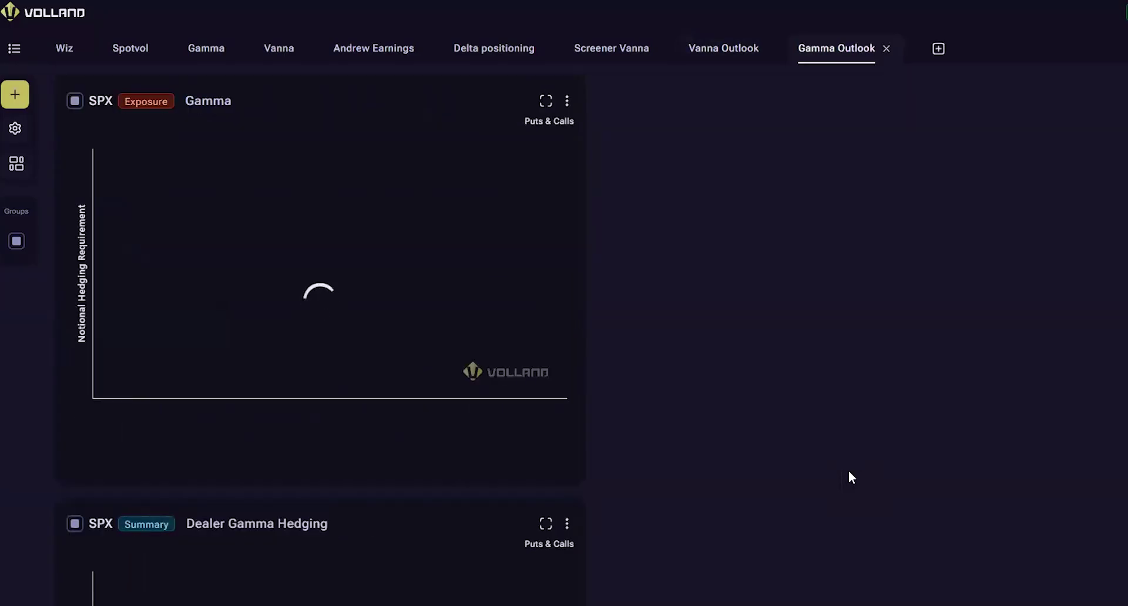
scroll(847, 474, "down", 2)
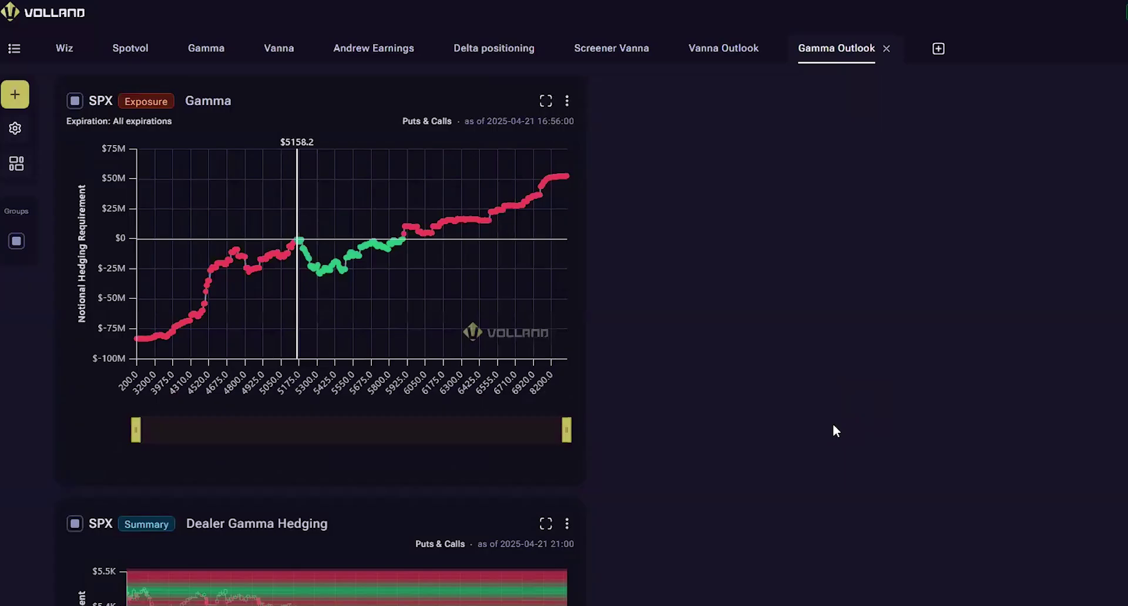
scroll(834, 431, "down", 6)
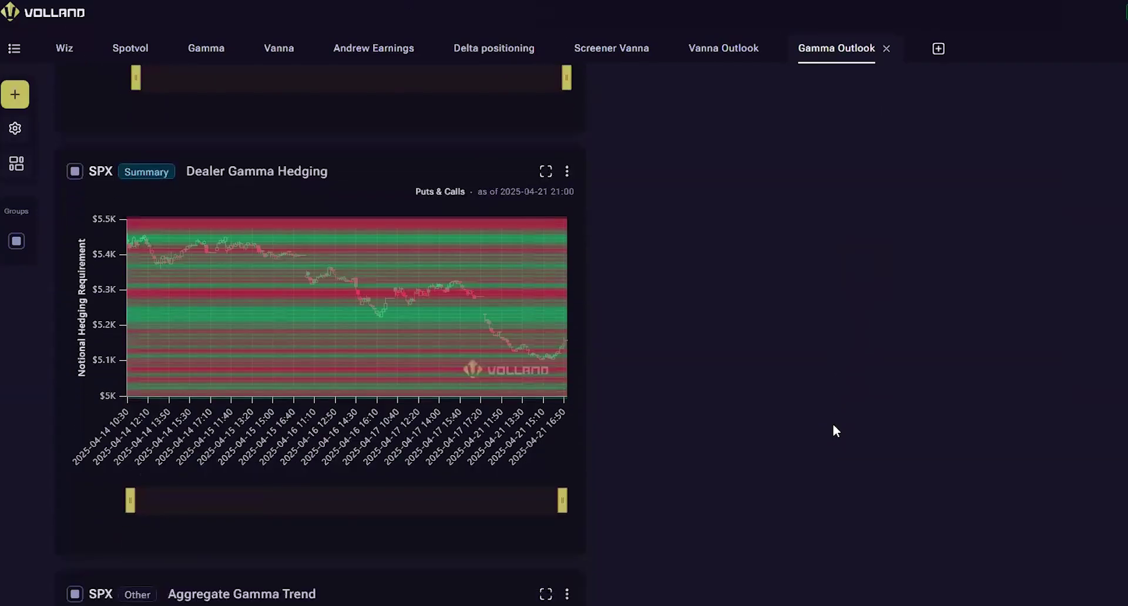
scroll(837, 432, "down", 7)
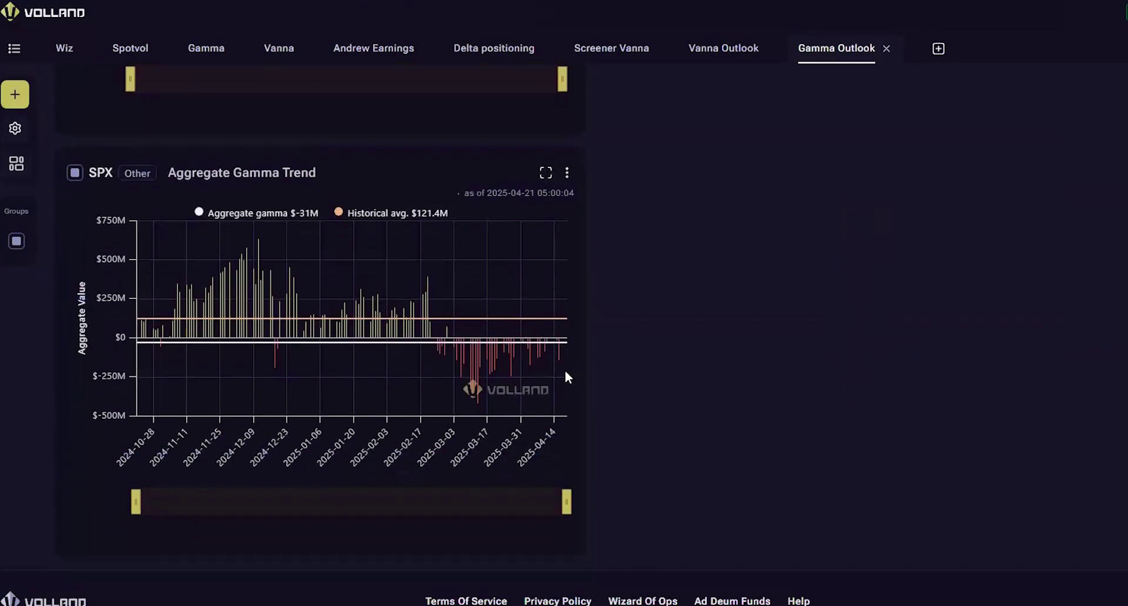
mouse_move(525, 350)
scroll(781, 400, "up", 6)
scroll(780, 399, "up", 7)
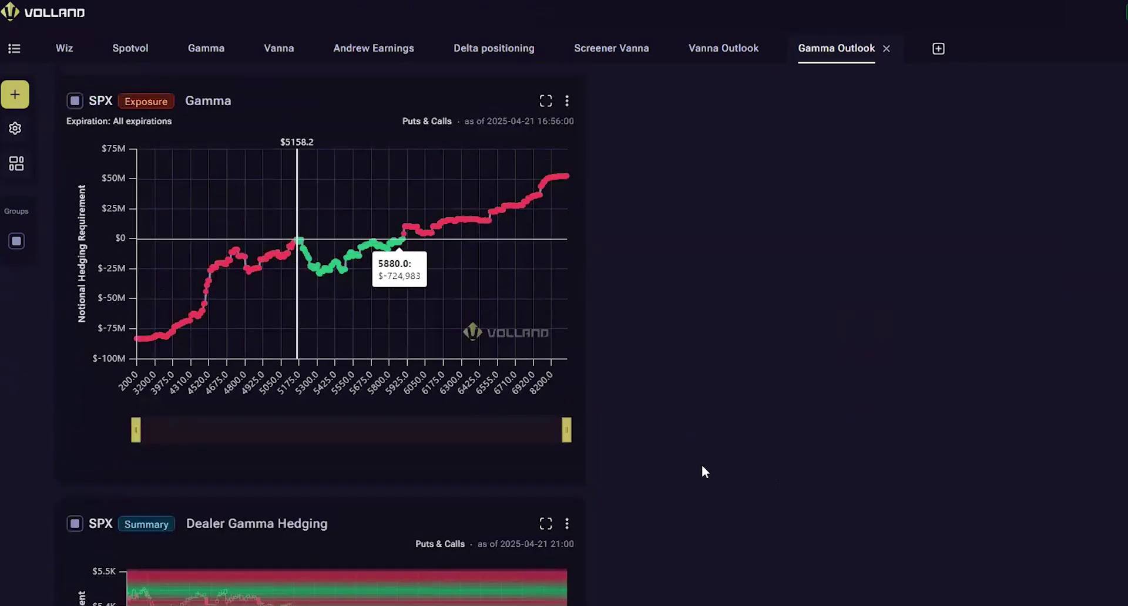
scroll(702, 469, "down", 13)
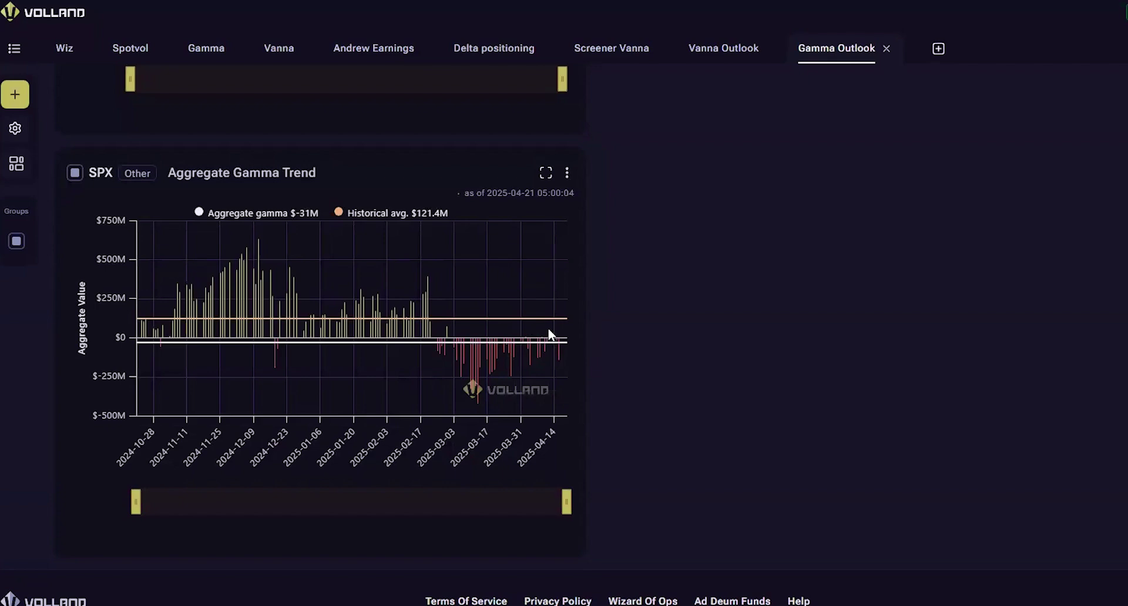
Return to Vanna Outlook and compare values on the next-week and this-week SPX vanna charts
left_click(689, 52)
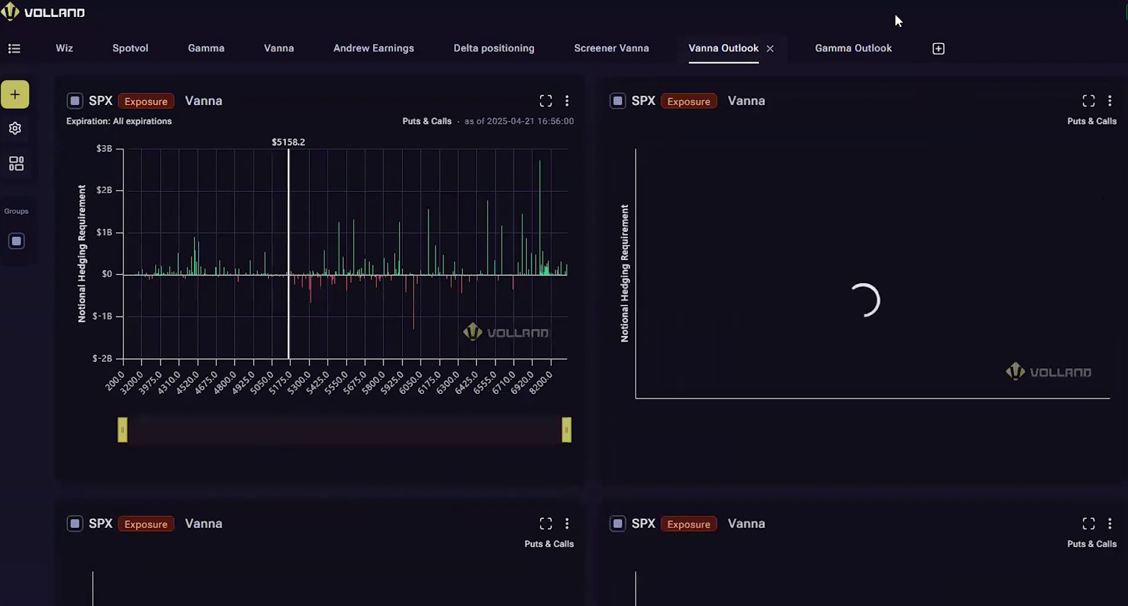
scroll(564, 329, "down", 8)
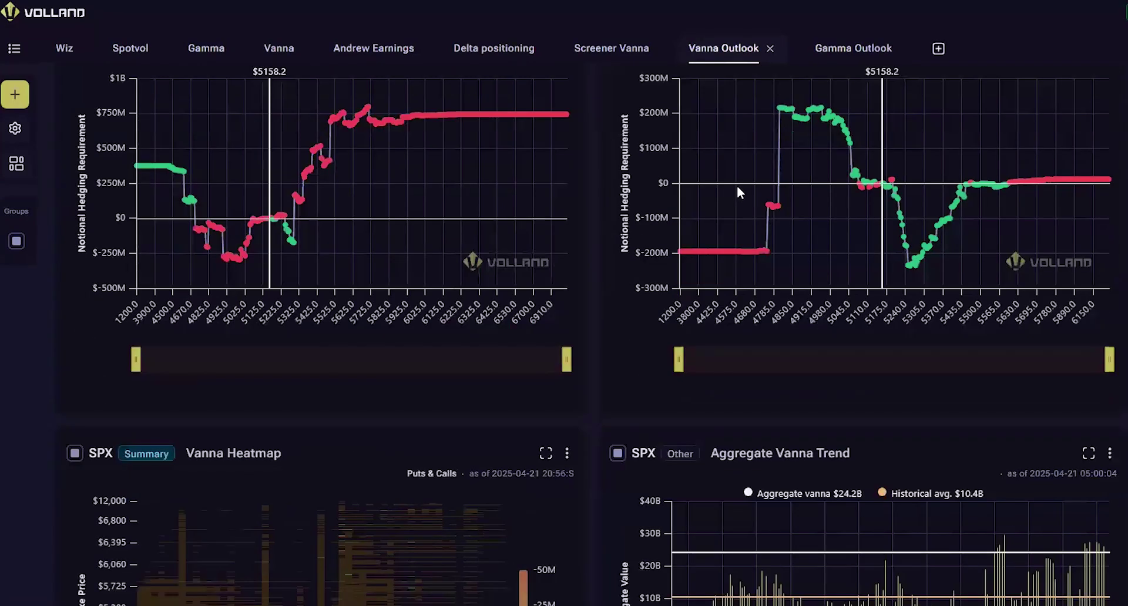
mouse_move(906, 228)
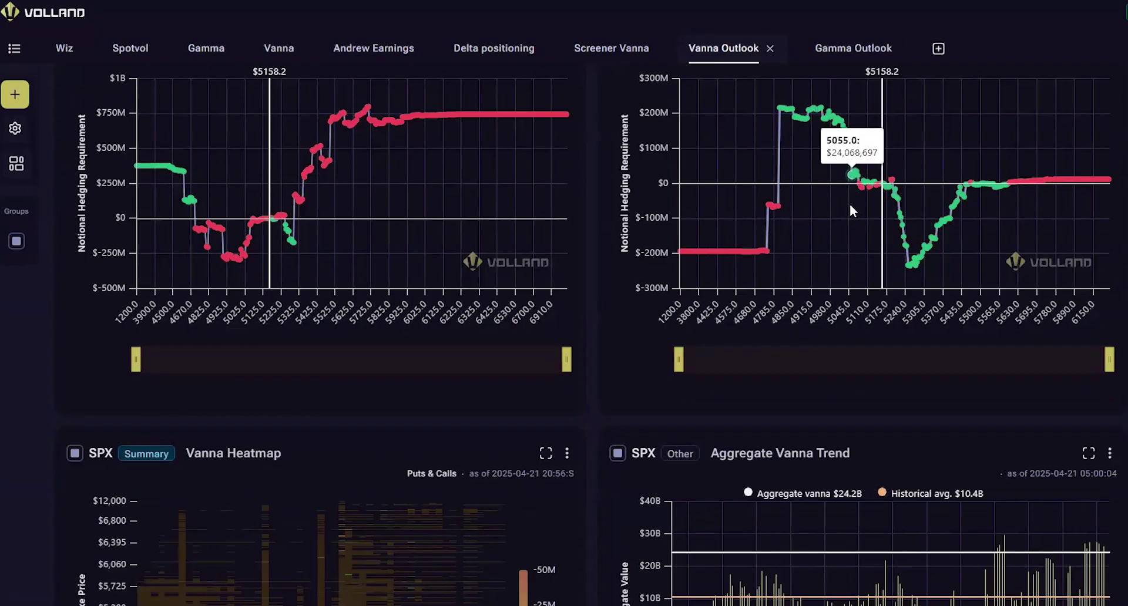
scroll(849, 204, "up", 3)
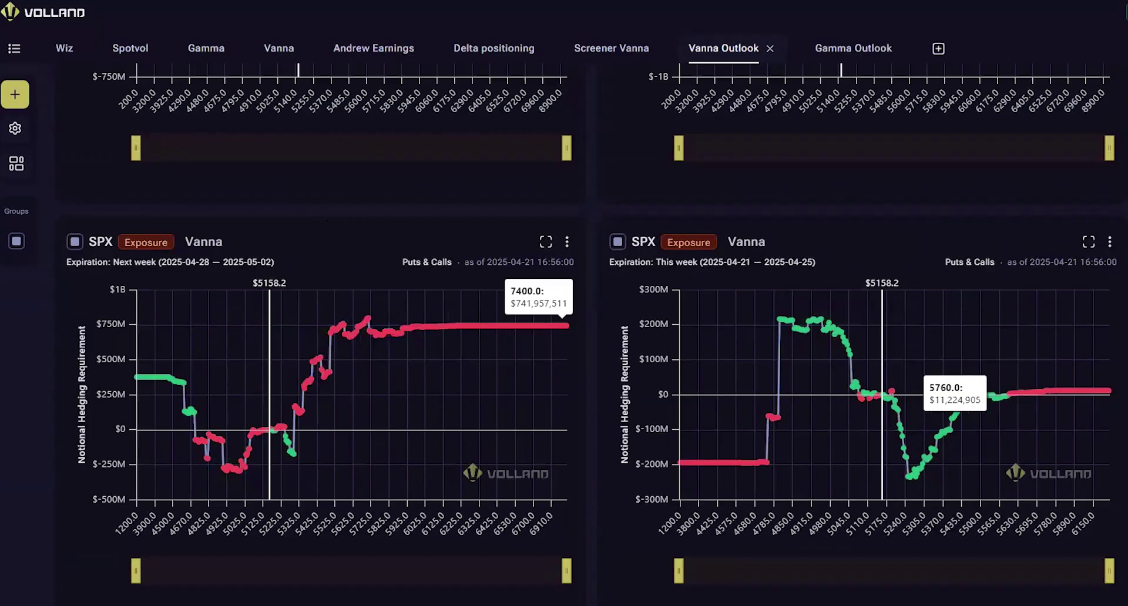
scroll(734, 256, "up", 5)
scroll(656, 380, "down", 3)
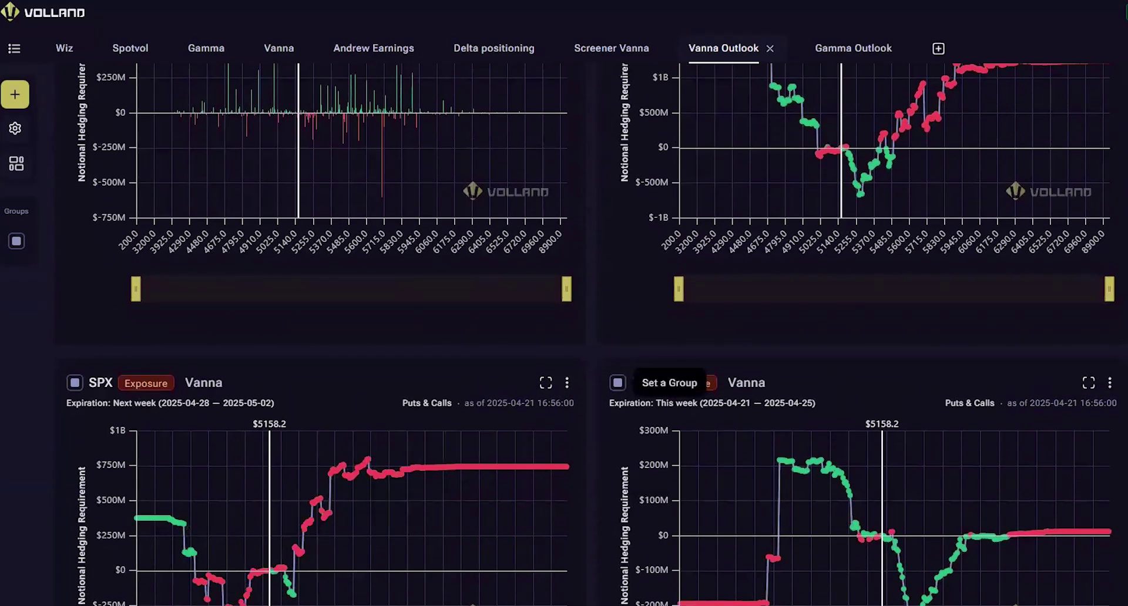
left_click(854, 48)
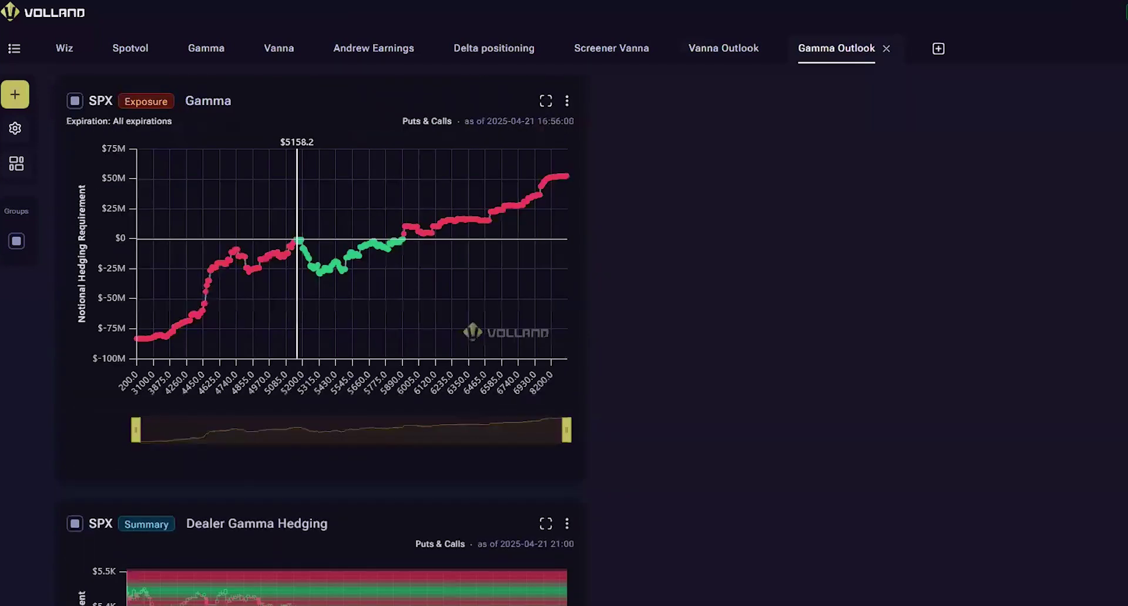
scroll(780, 406, "down", 12)
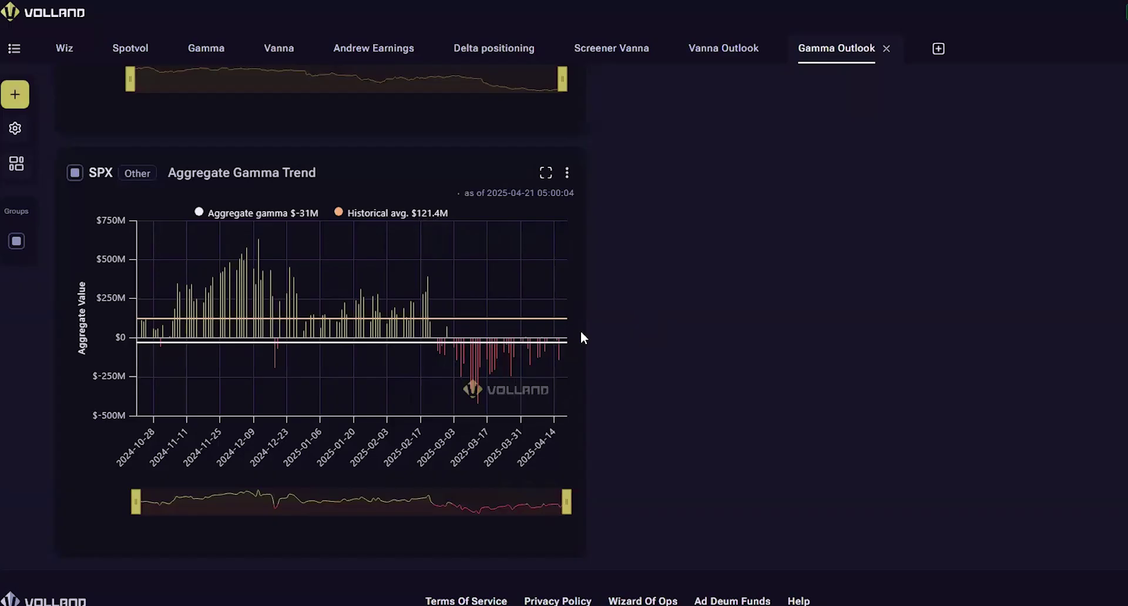
scroll(664, 301, "up", 10)
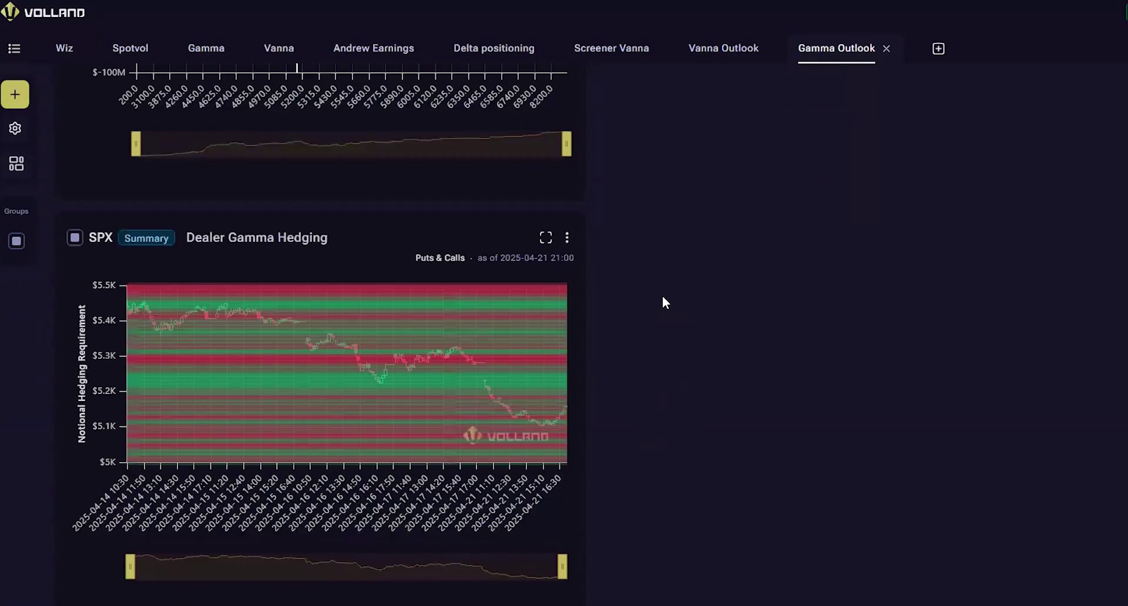